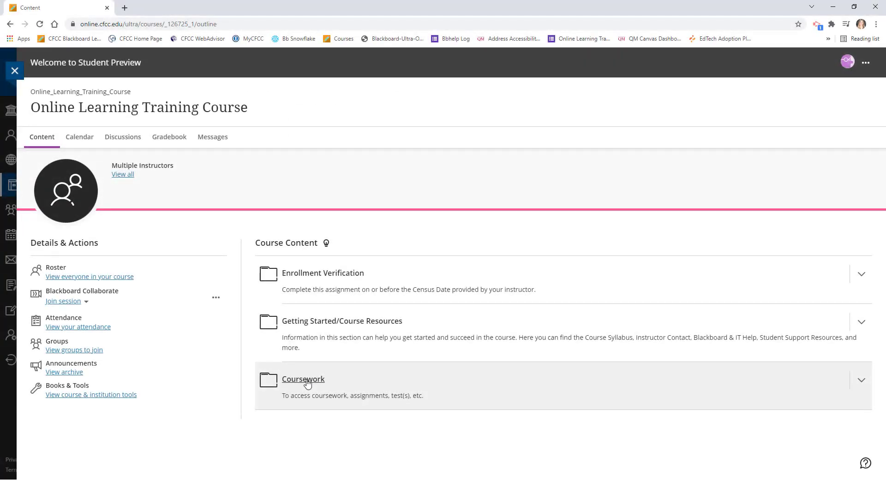
- Expand the Coursework folder, then the Week 1 folder inside it
{"action": "left_click", "coordinate": [307, 381]}
{"action": "scroll", "coordinate": [307, 382], "scroll_direction": "down", "scroll_amount": 1}
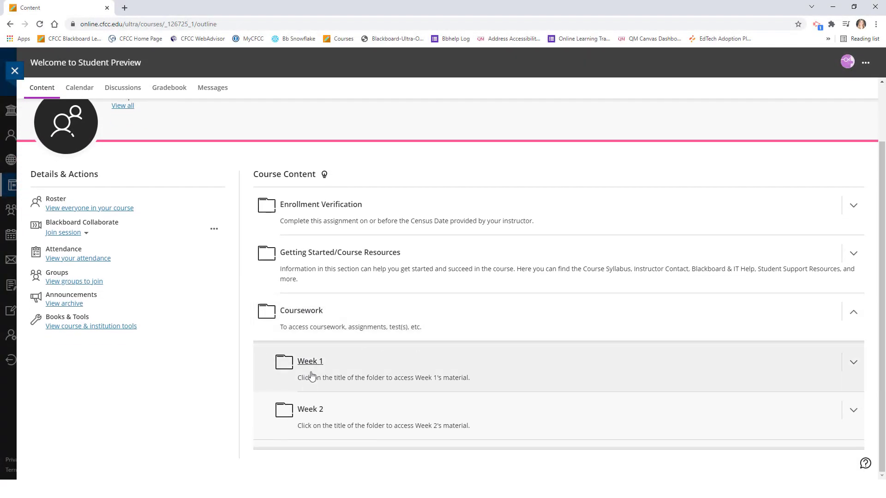
{"action": "left_click", "coordinate": [317, 366]}
{"action": "scroll", "coordinate": [317, 366], "scroll_direction": "down", "scroll_amount": 1}
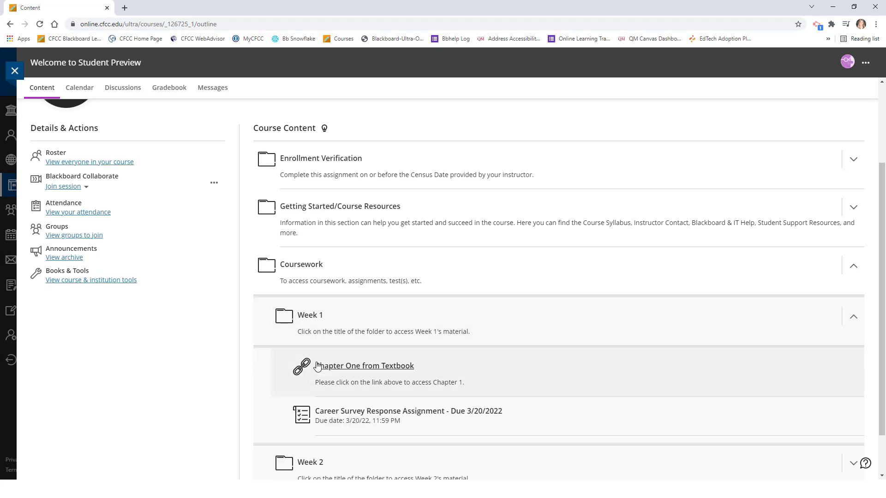
- View the Career Survey Response Assignment details and start an attempt
{"action": "left_click", "coordinate": [423, 416]}
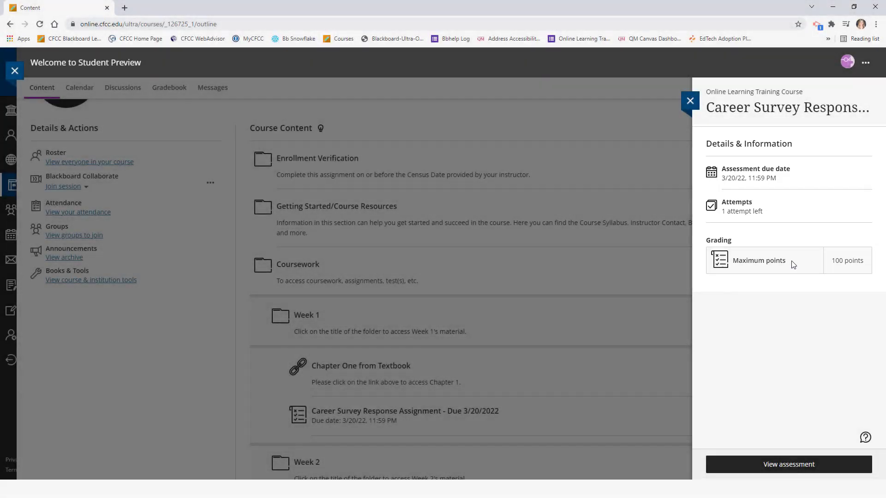
{"action": "left_click", "coordinate": [831, 467]}
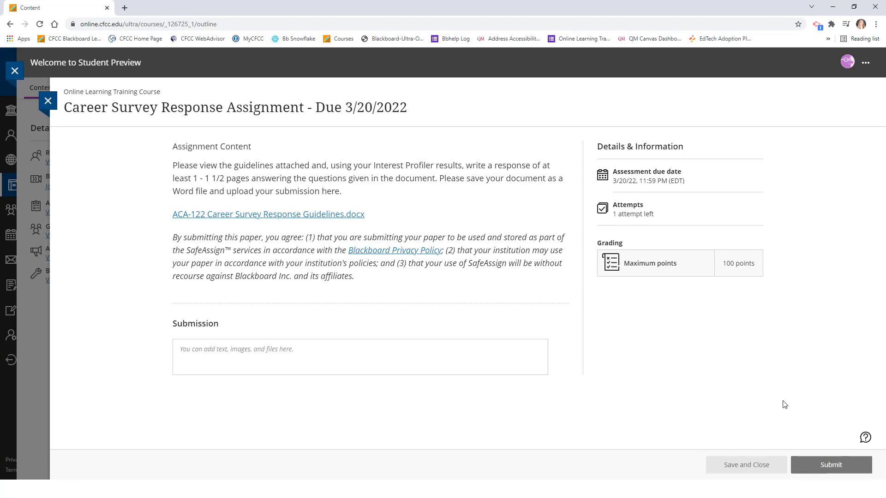
- Enter sample text in the Submission box, then select and delete it
{"action": "left_click", "coordinate": [184, 351]}
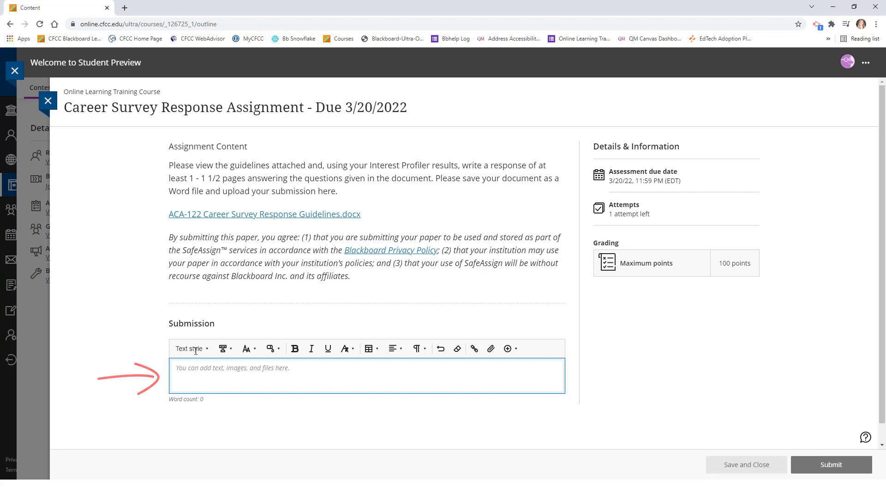
{"action": "type", "text": "Sample "}
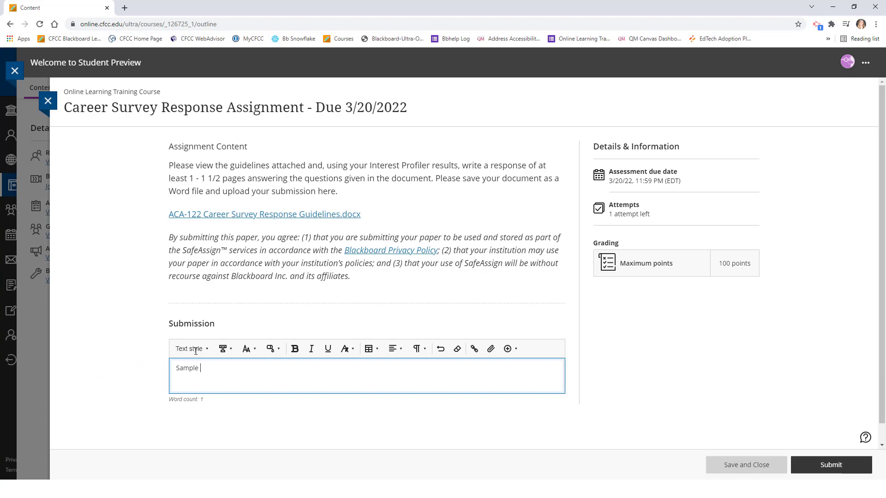
{"action": "type", "text": "submission ..."}
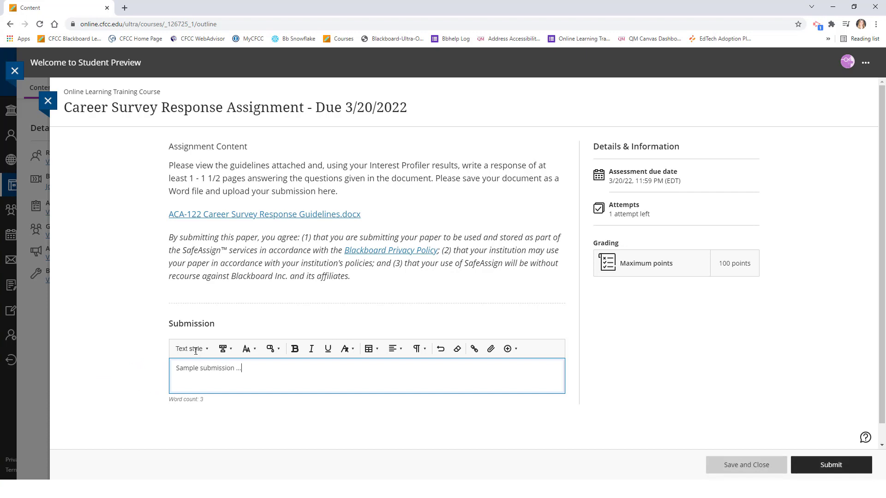
{"action": "left_click_drag", "start_coordinate": [247, 368], "coordinate": [175, 368]}
{"action": "key", "text": "BackSpace"}
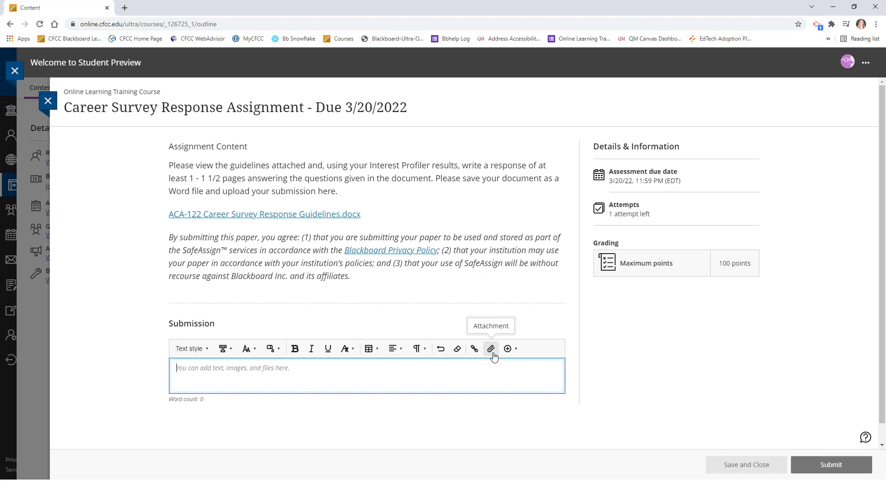
- Attach Career Survey Response.docx from the Workshop Documents folder
{"action": "left_click", "coordinate": [491, 349]}
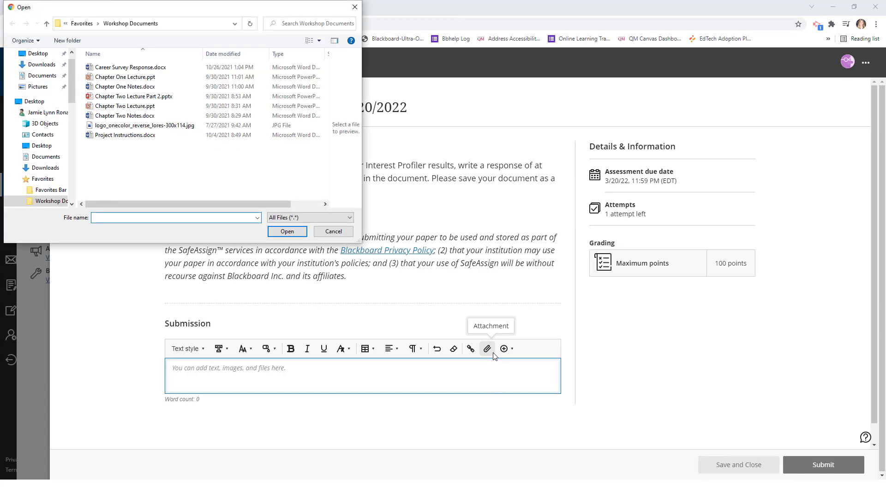
{"action": "left_click", "coordinate": [172, 70]}
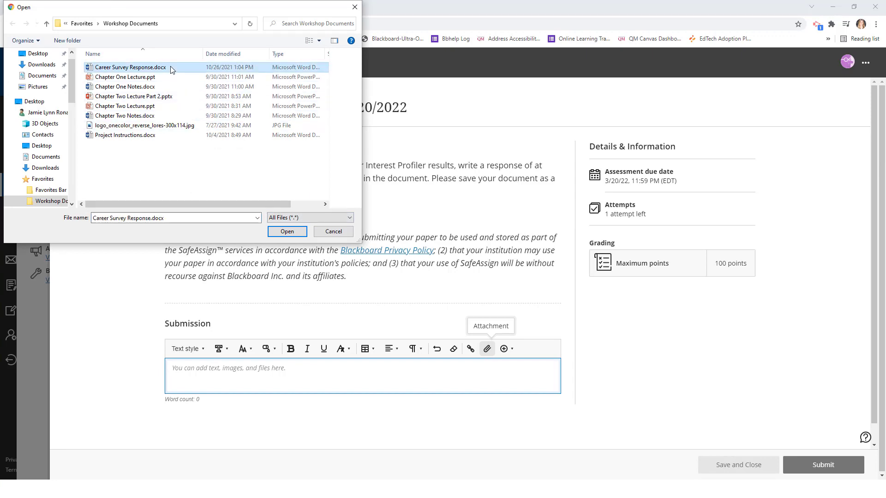
{"action": "left_click", "coordinate": [271, 232]}
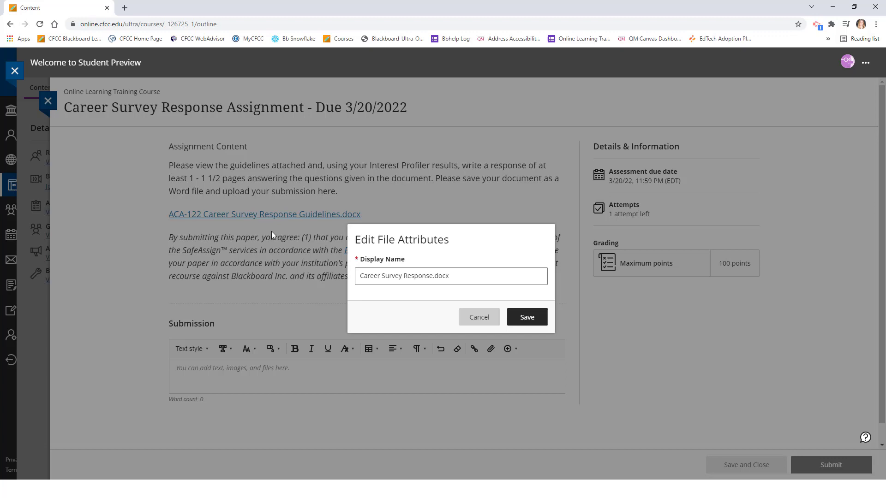
- Save the attachment's file attributes and submit the assignment, confirming the submission
{"action": "left_click", "coordinate": [540, 325]}
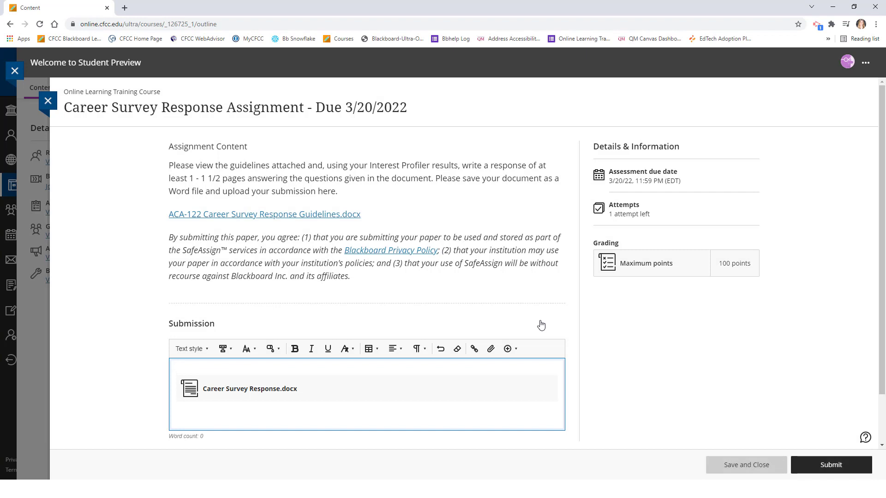
{"action": "scroll", "coordinate": [541, 325], "scroll_direction": "down", "scroll_amount": 1}
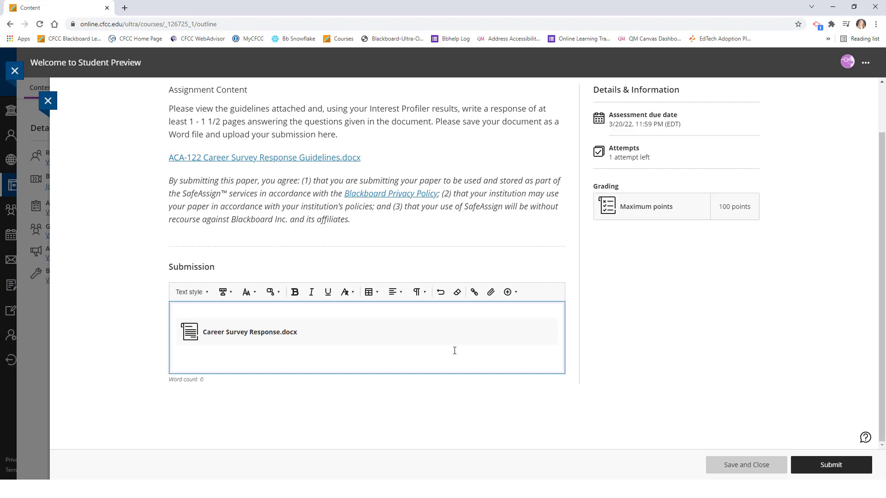
{"action": "left_click", "coordinate": [857, 469]}
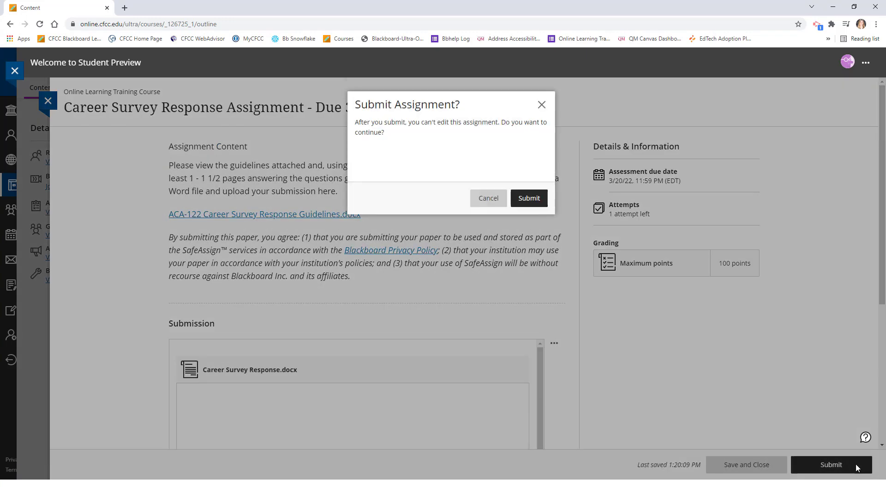
{"action": "left_click", "coordinate": [528, 198]}
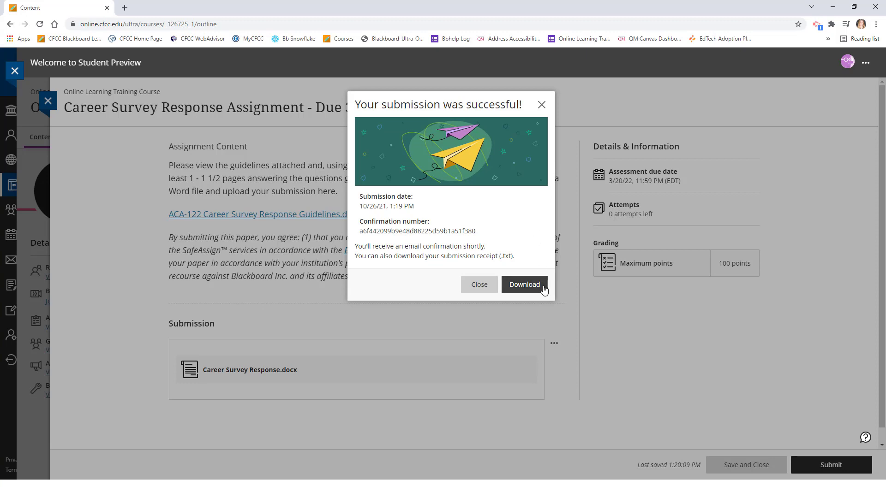
- Download the submission receipt and view the submitted attempt
{"action": "left_click", "coordinate": [524, 285]}
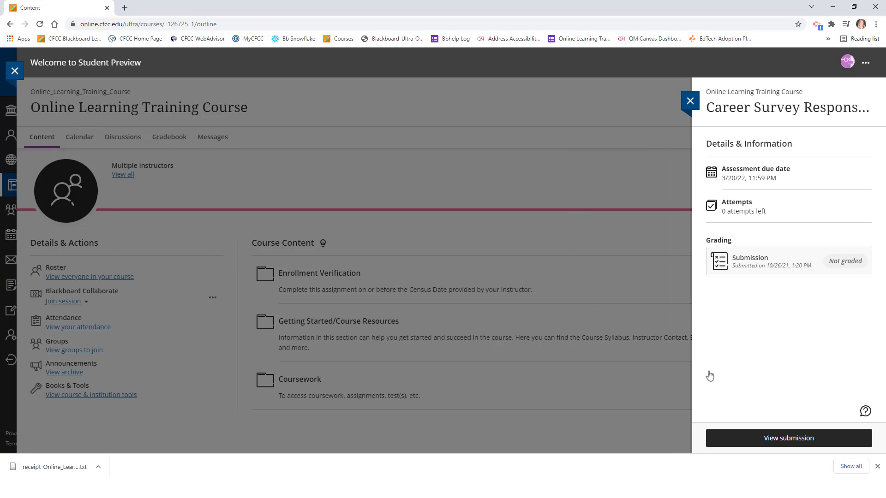
{"action": "left_click", "coordinate": [837, 439]}
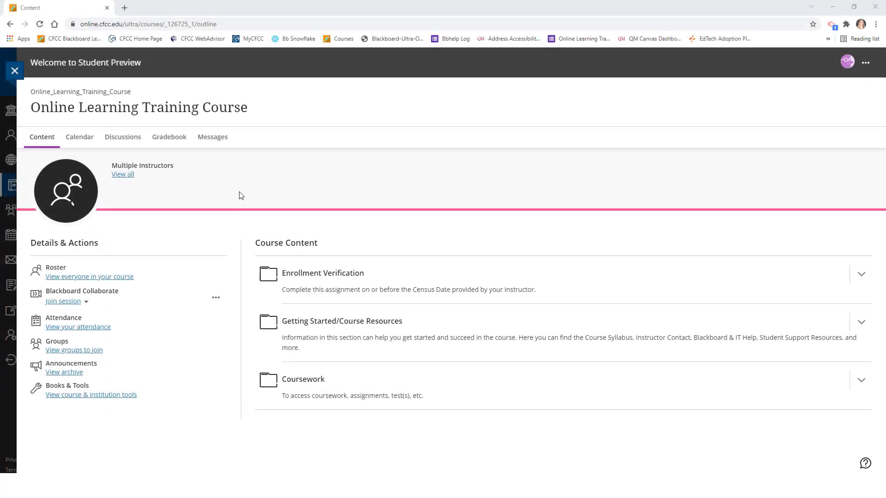
- From Gradebook, view the assignment's 100/100 grade with instructor feedback
{"action": "left_click", "coordinate": [171, 138]}
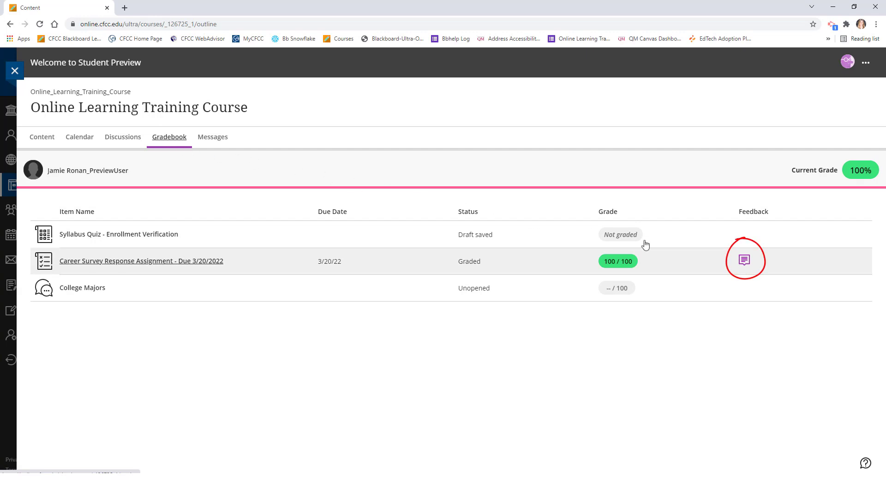
{"action": "left_click", "coordinate": [745, 262]}
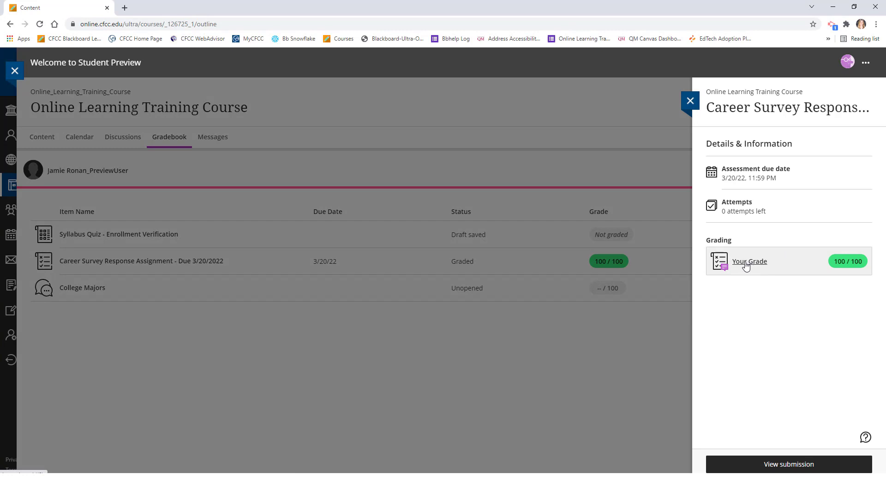
{"action": "left_click", "coordinate": [748, 262]}
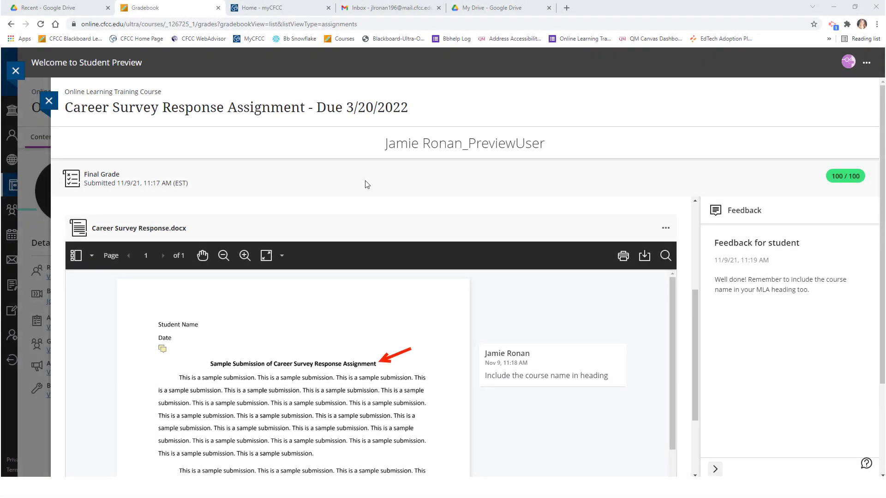
{"action": "scroll", "coordinate": [366, 184], "scroll_direction": "down", "scroll_amount": 3}
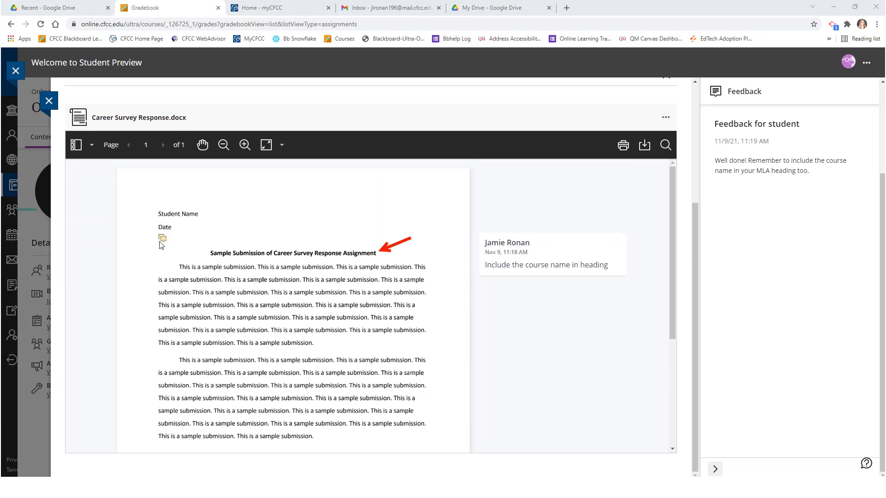
{"action": "left_click", "coordinate": [162, 239]}
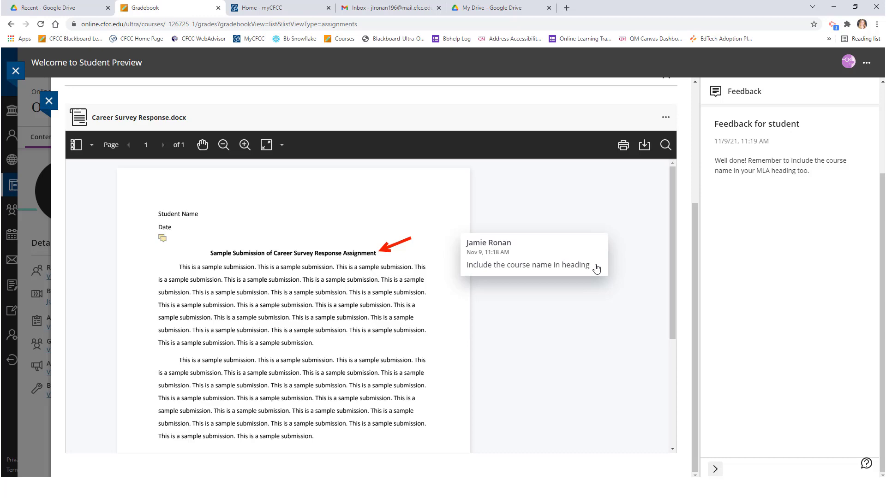
{"action": "scroll", "coordinate": [595, 265], "scroll_direction": "up", "scroll_amount": 3}
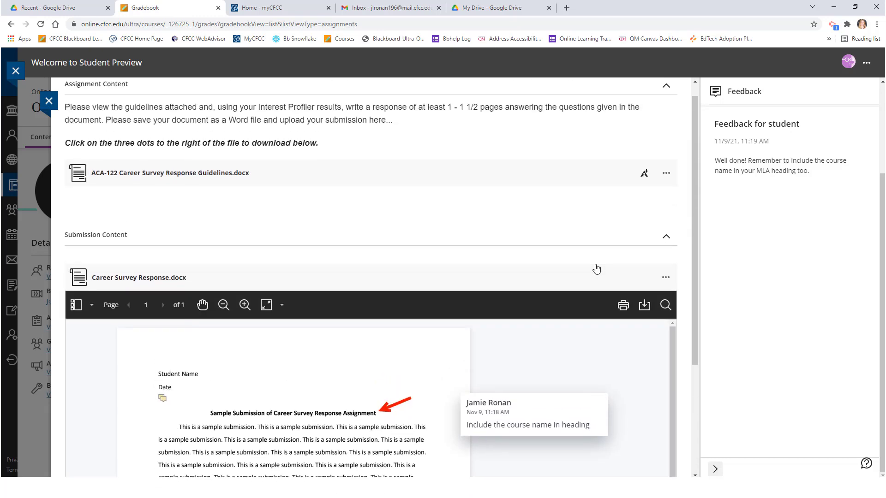